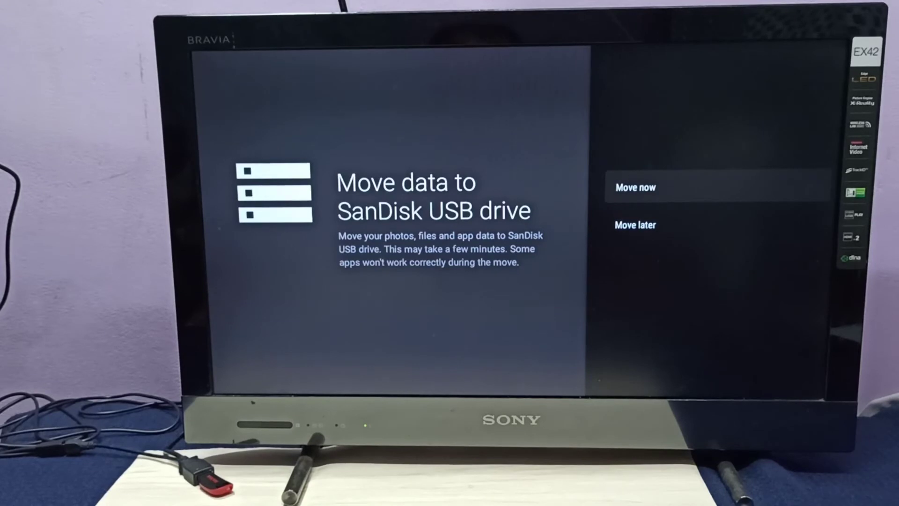
Choose Move later on the Move data screen and return to Storage
key(Down)
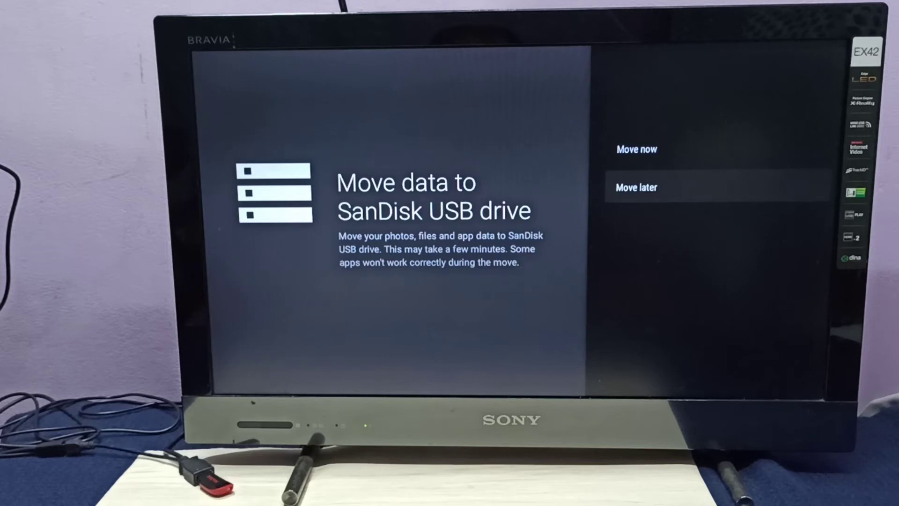
key(Return)
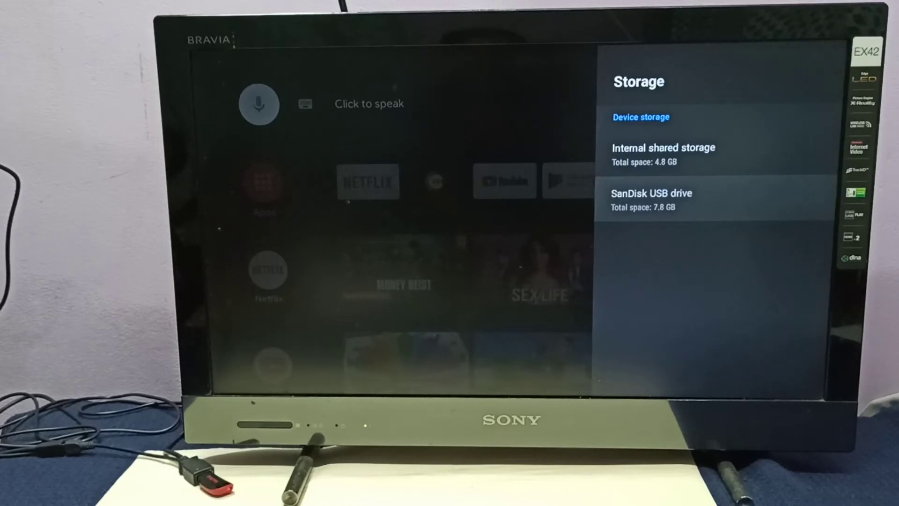
Enter the SanDisk USB drive's details, browse its usage categories, and highlight Erase & format as removable storage
key(Return)
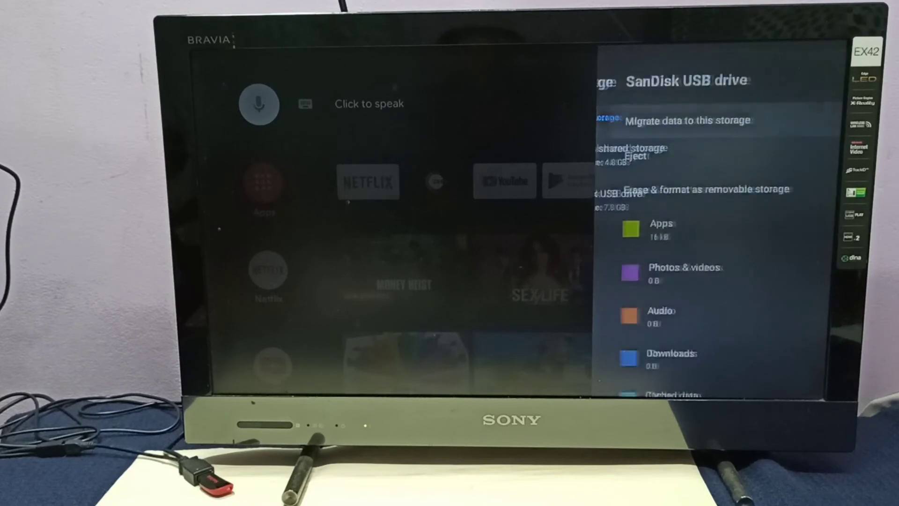
key(Down)
key(Down)
key(Down)
key(Down)
key(Down)
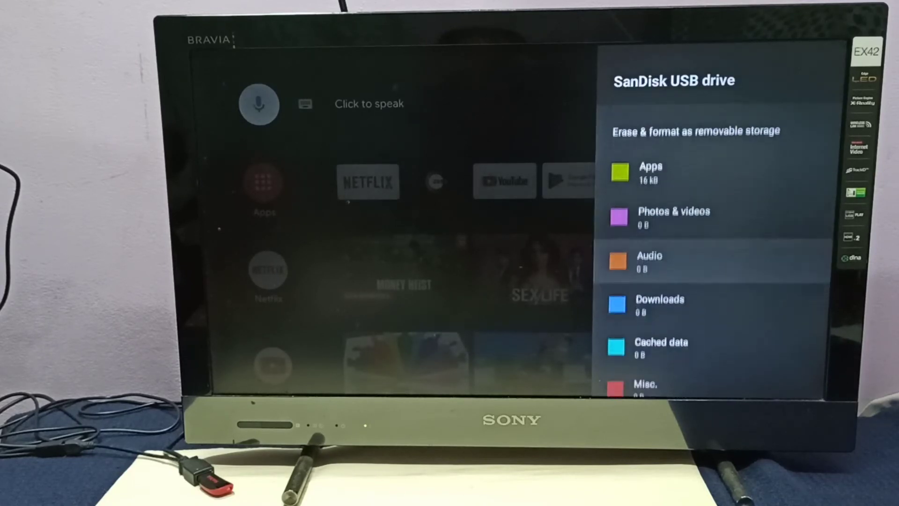
key(Down)
key(Up)
key(Up)
key(Up)
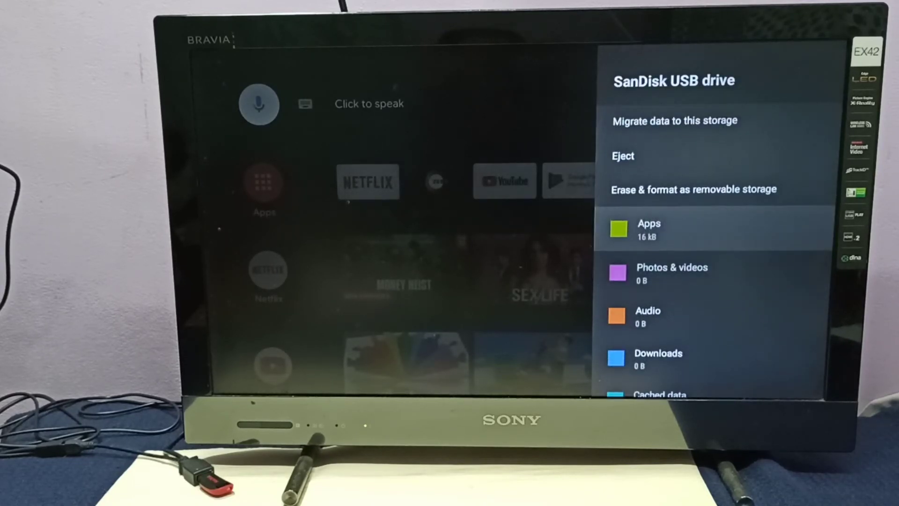
key(Up)
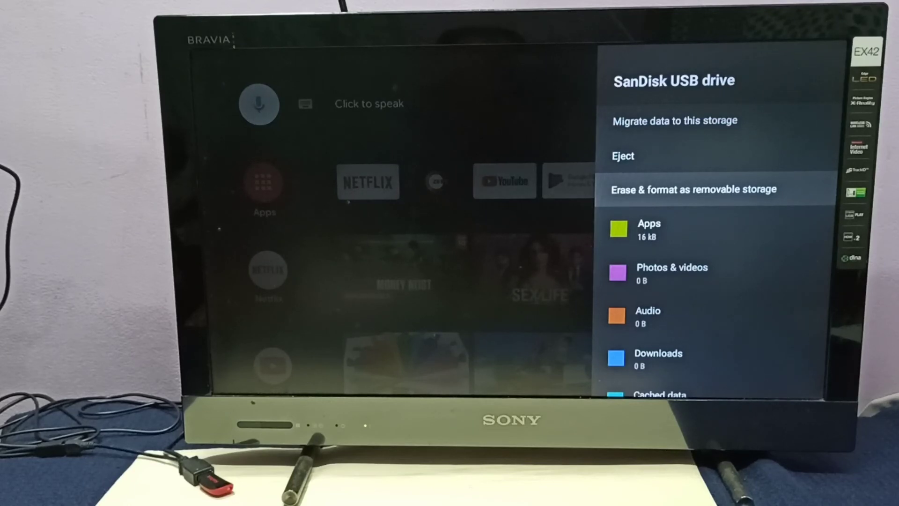
Confirm Erase & format as removable storage and start formatting the SanDisk drive
key(Return)
key(Down)
key(Down)
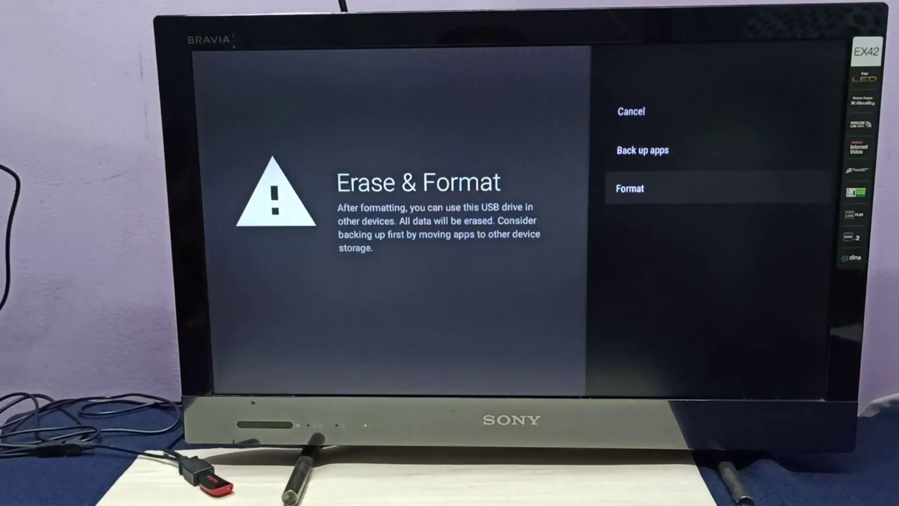
key(Return)
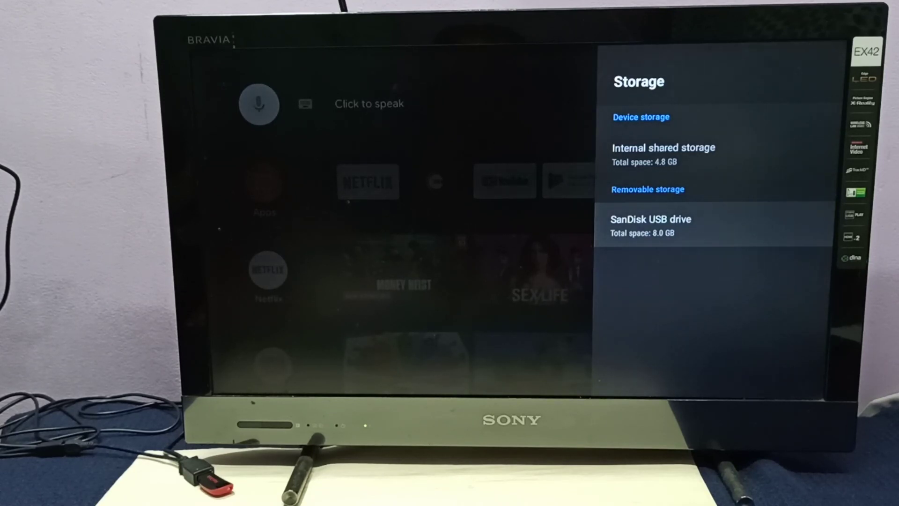
Check the reformatted drive's details under Removable storage and return to the Storage list
key(Return)
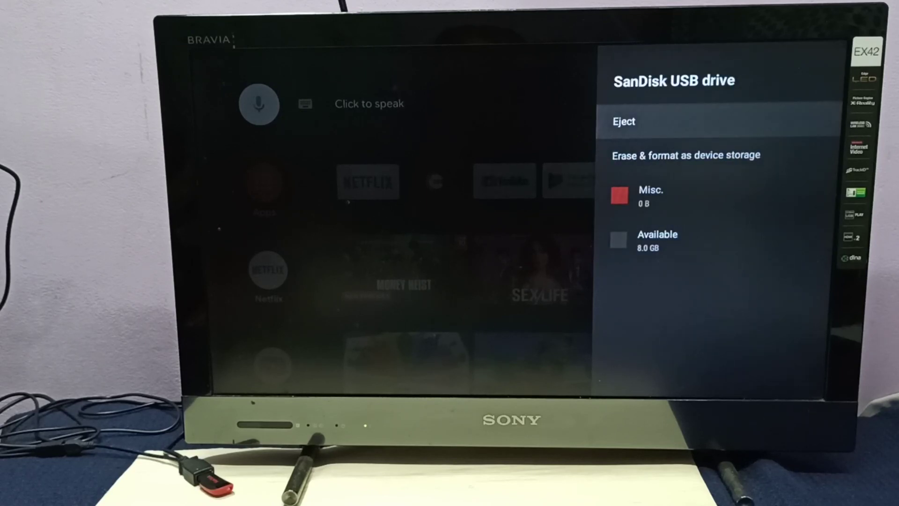
key(Escape)
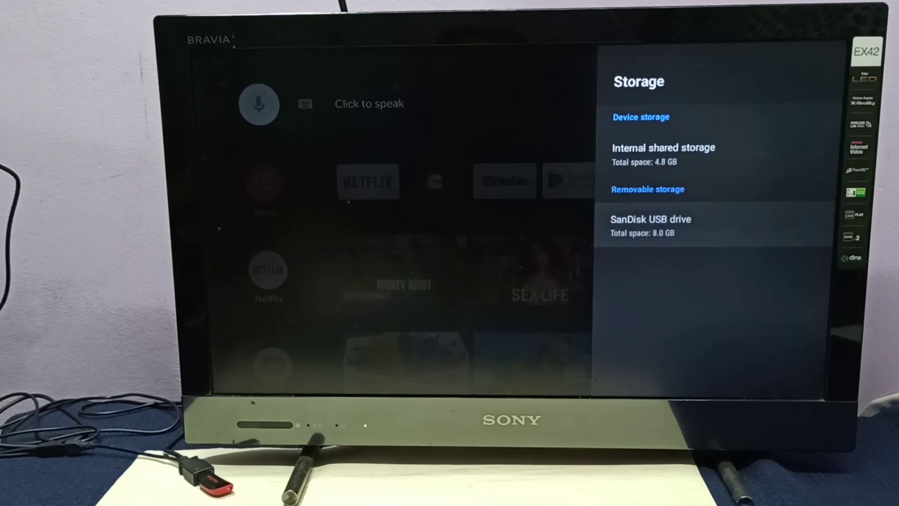